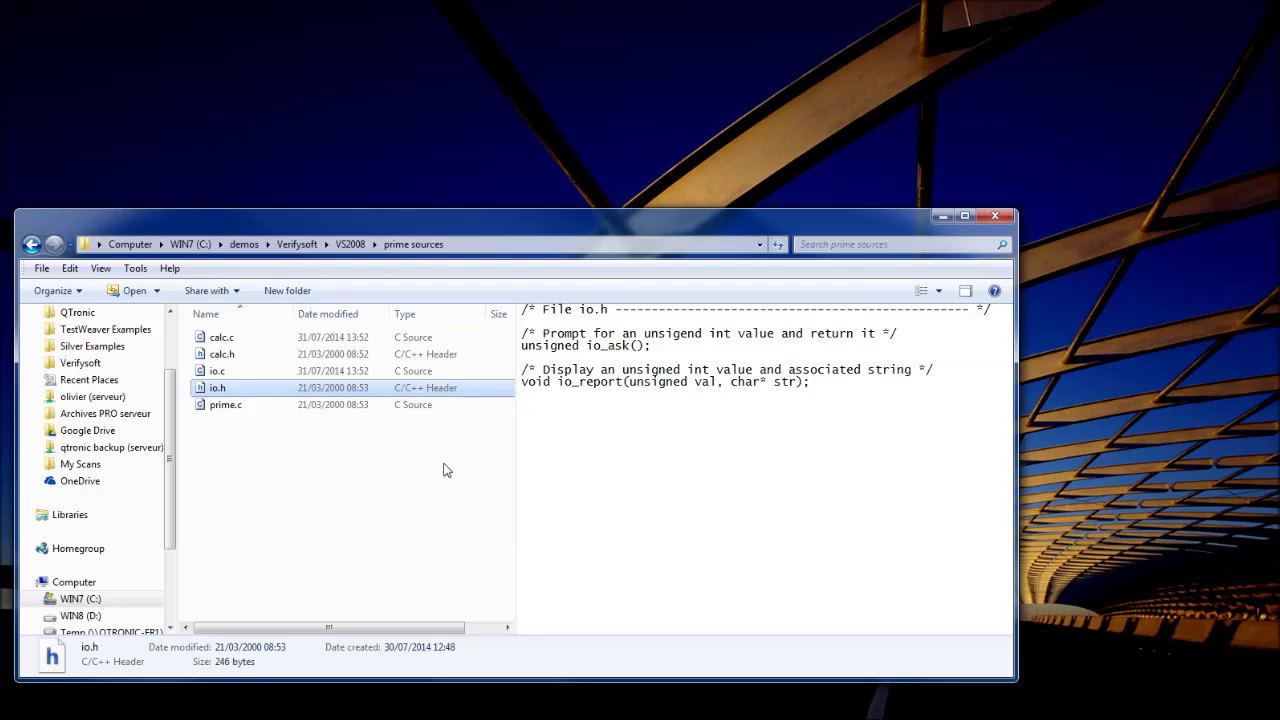
- Switch to Visual C++ 2008 Express Edition and accept the CTC++ Set/Clean settings with the mode kept OFF
left_click(333, 711)
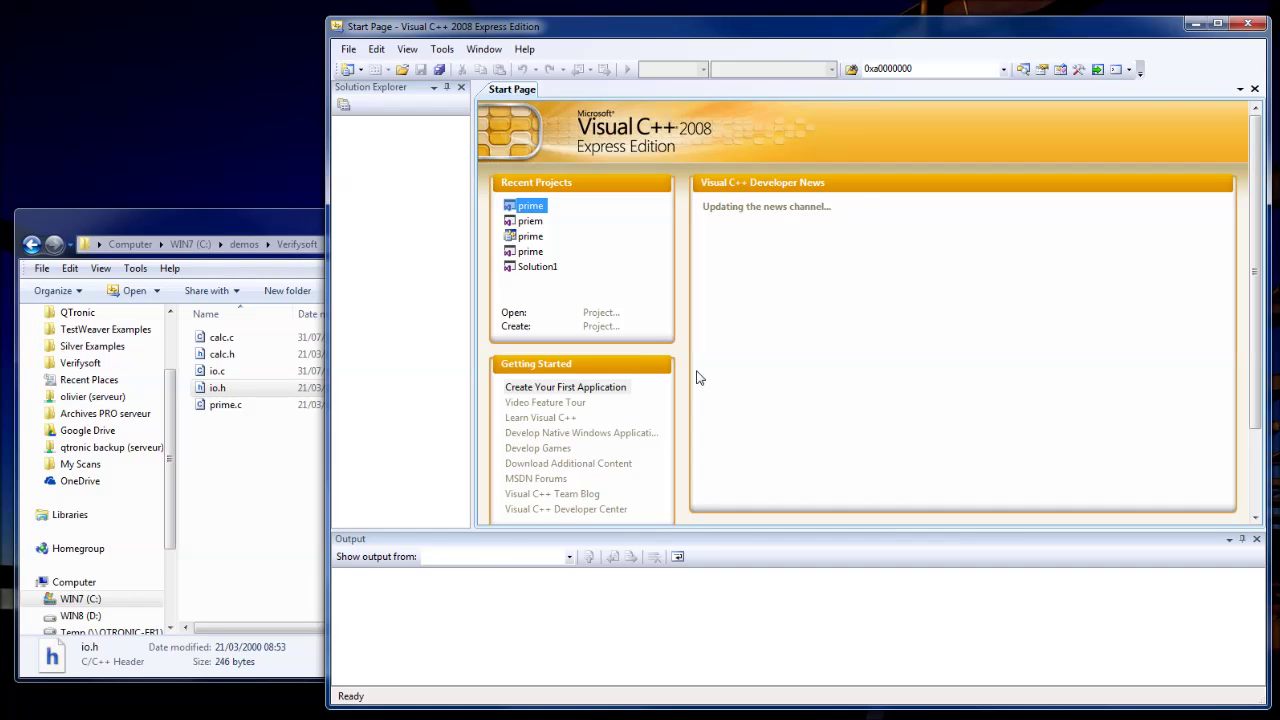
left_click(442, 49)
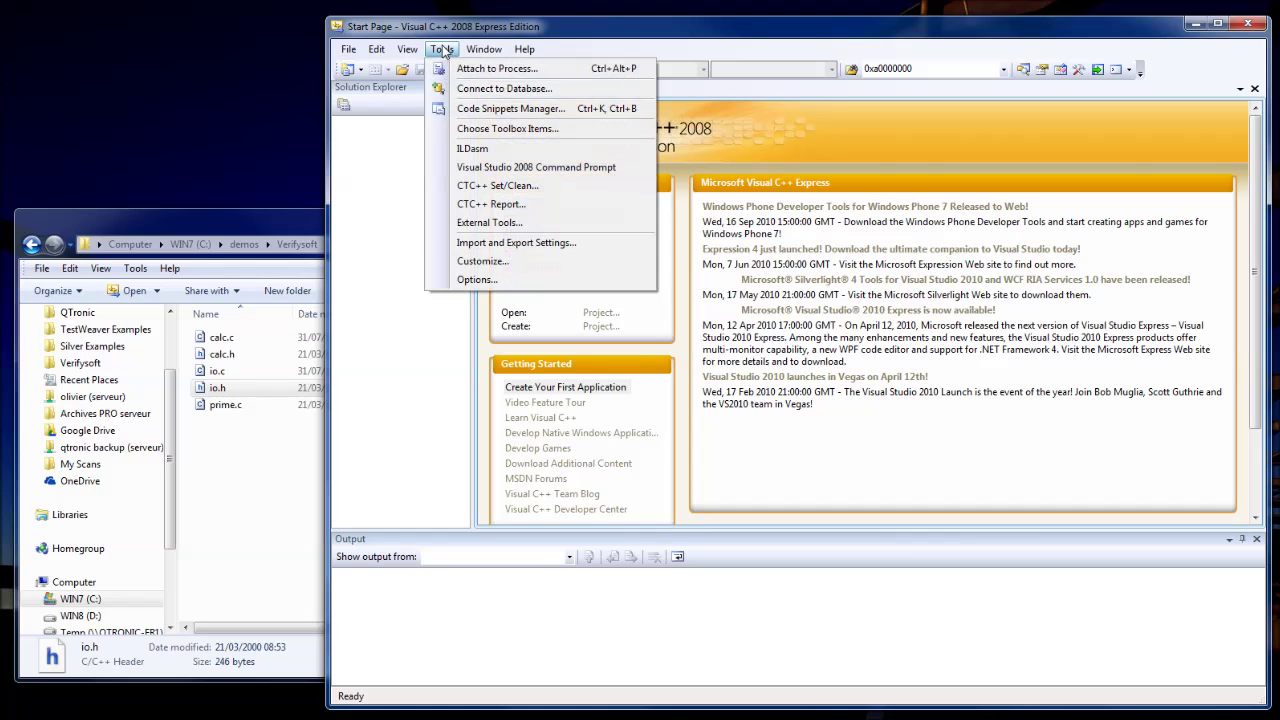
left_click(493, 186)
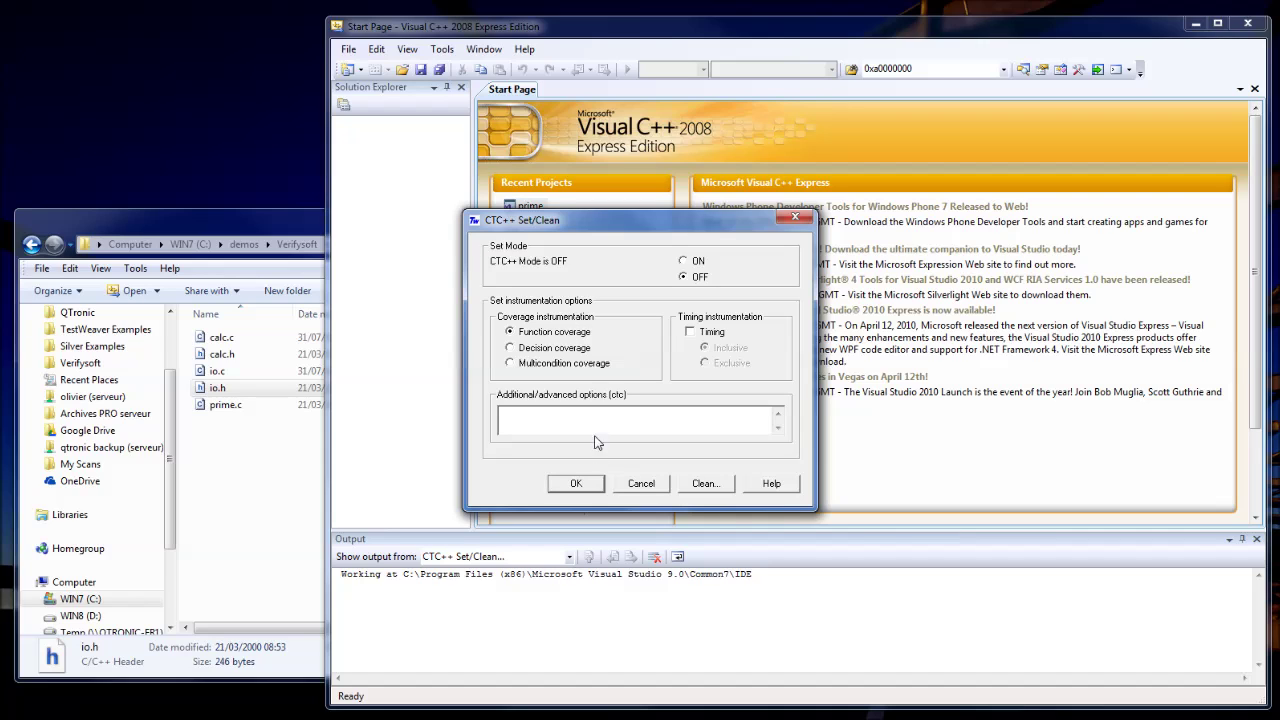
left_click(588, 486)
left_click(444, 52)
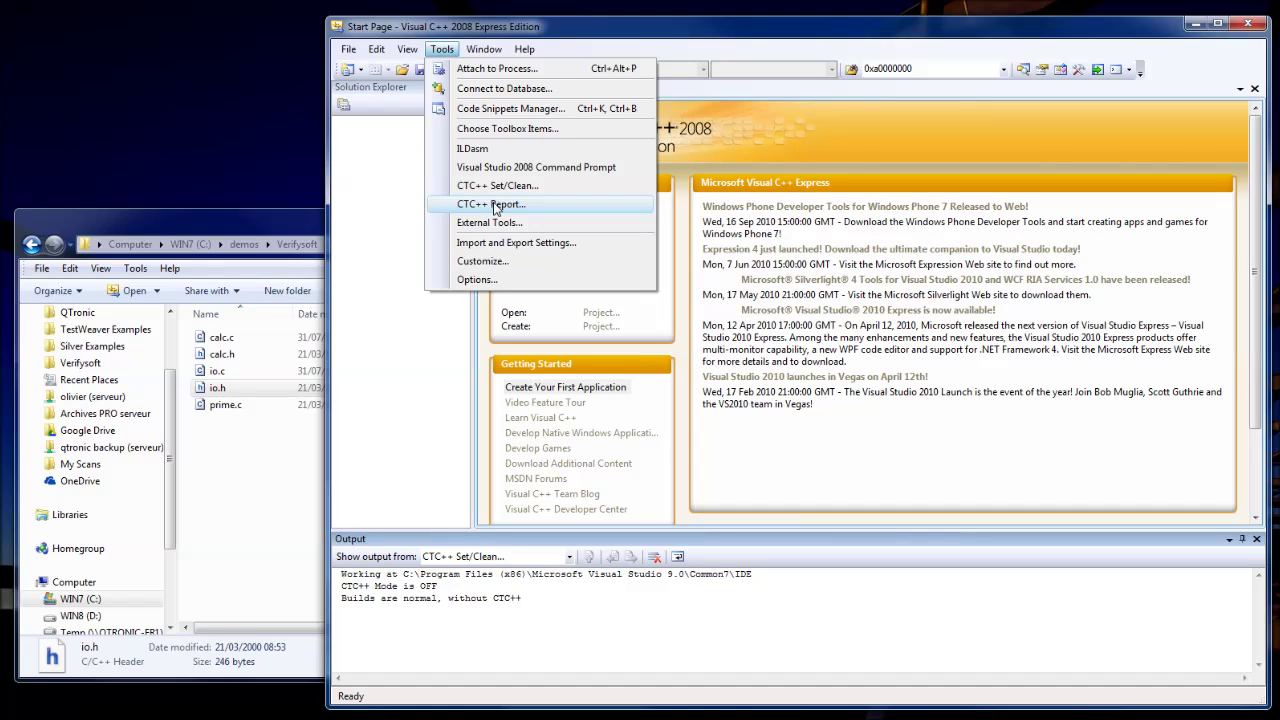
left_click(432, 32)
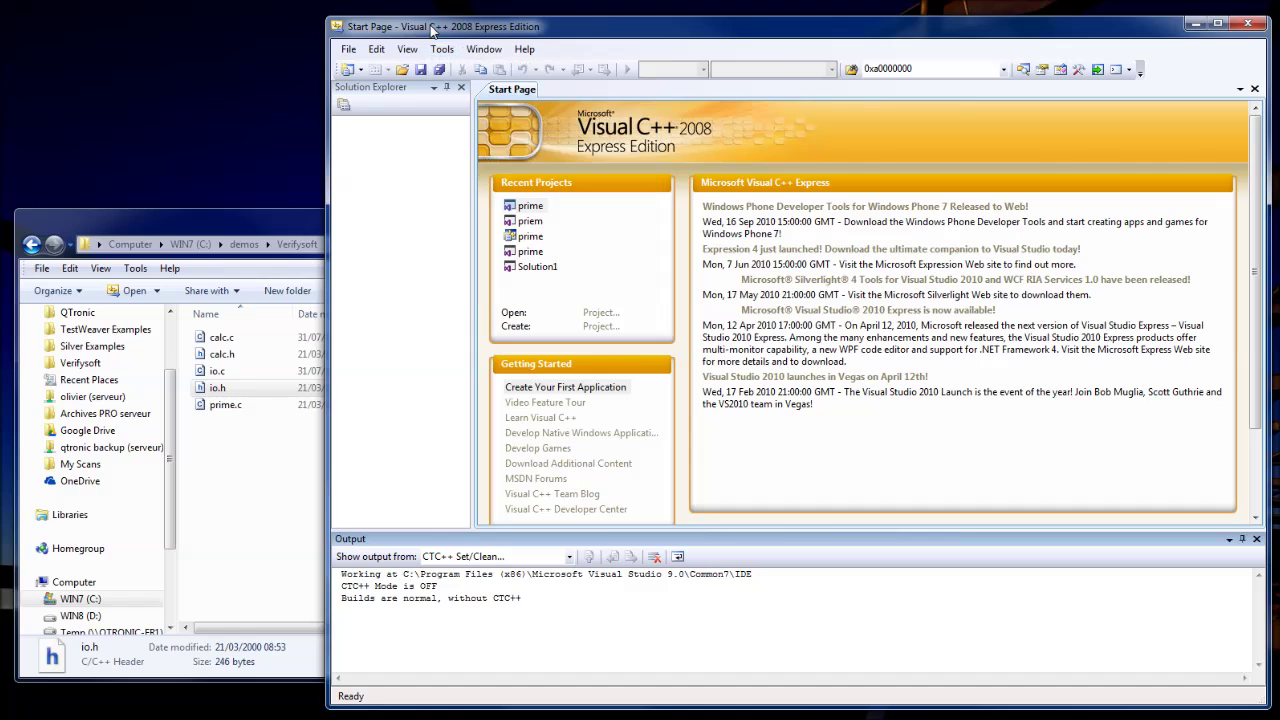
- Start a new Win32 Console Application project named "prime IDE" in C:\demos\Verifysoft\VS2008\prime
left_click(348, 49)
mouse_move(377, 69)
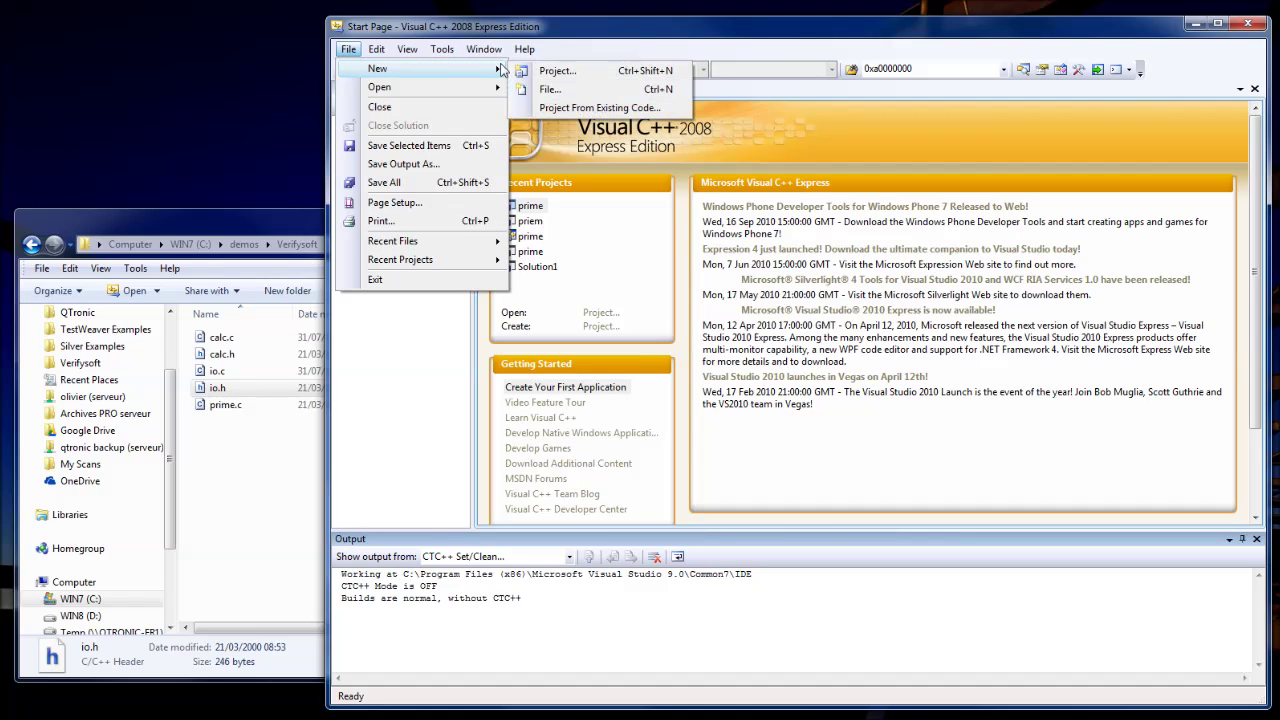
left_click(545, 69)
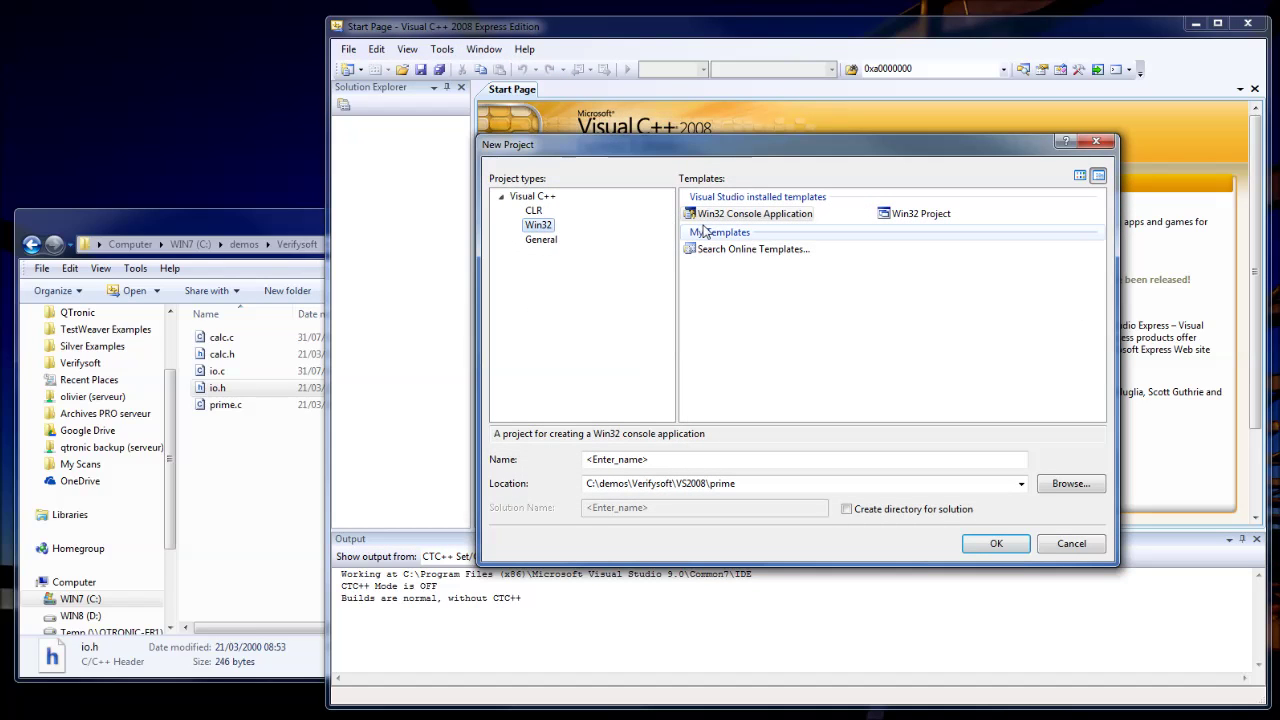
left_click(758, 220)
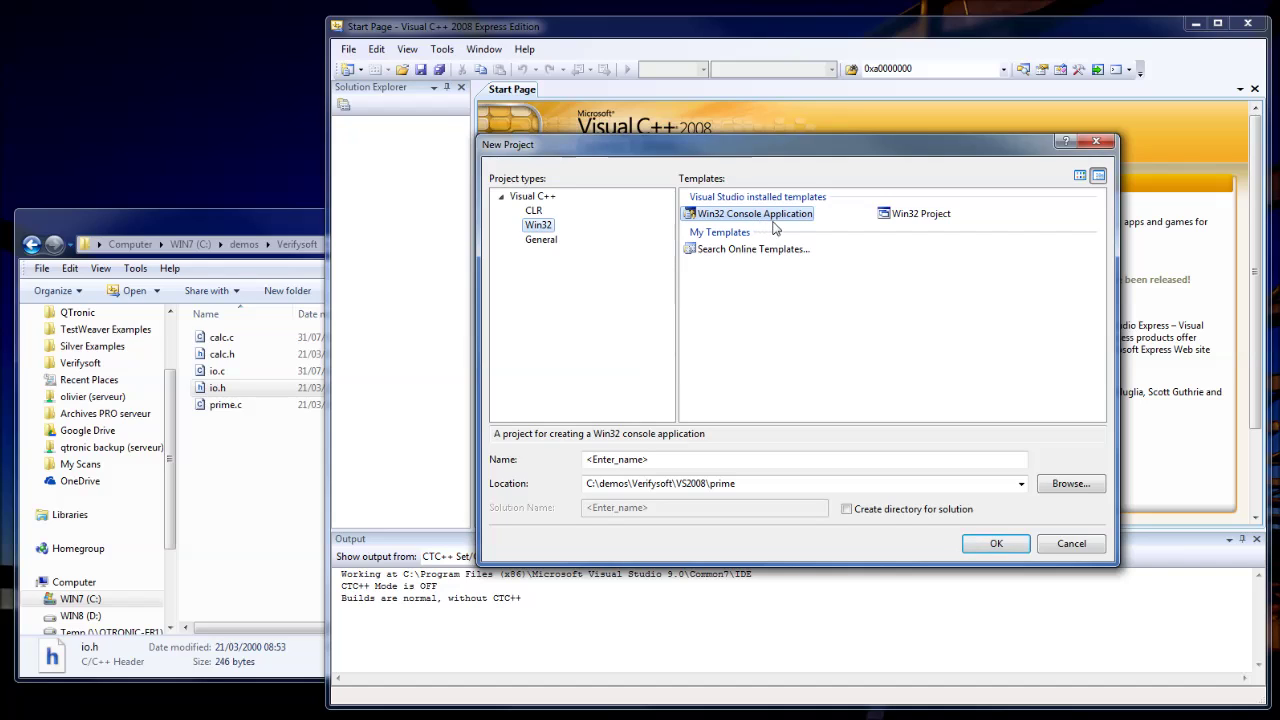
left_click(851, 462)
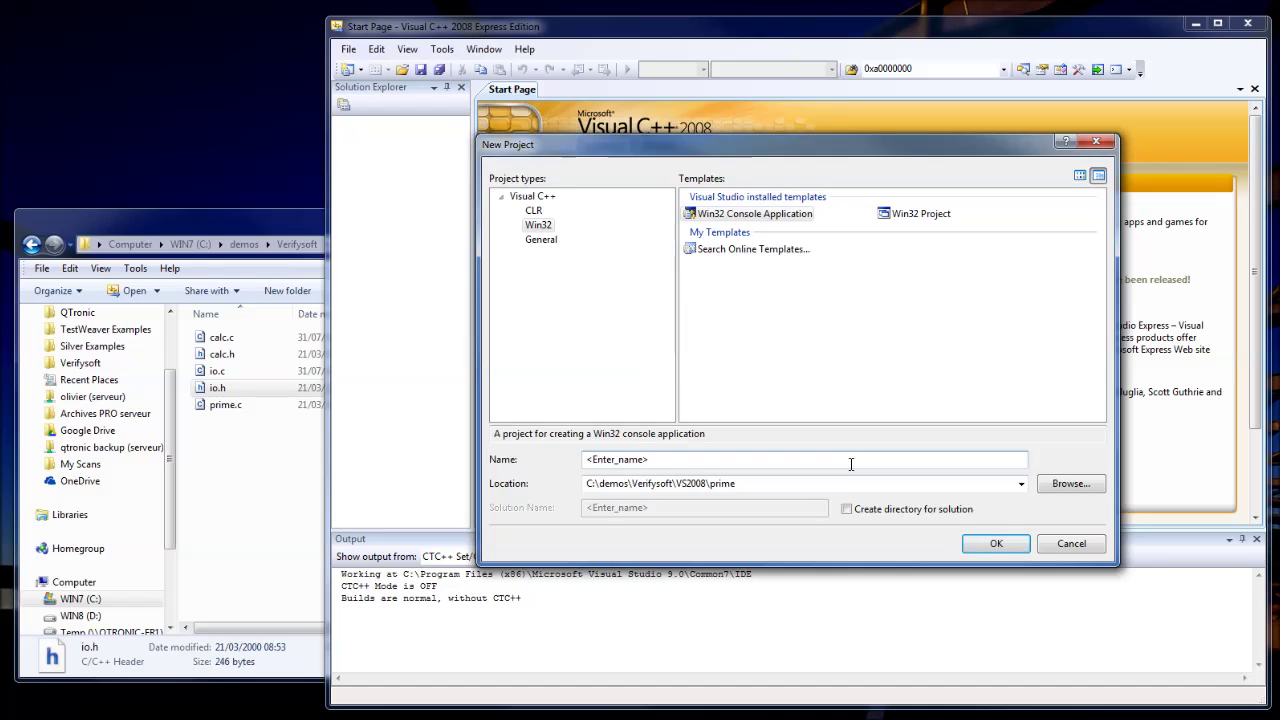
key("BackSpace")
key("BackSpace")
key("BackSpace")
key("BackSpace")
key("BackSpace")
key("BackSpace")
key("BackSpace")
key("BackSpace")
key("BackSpace")
key("BackSpace")
key("BackSpace")
key("BackSpace")
type("prime IDE")
left_click(995, 544)
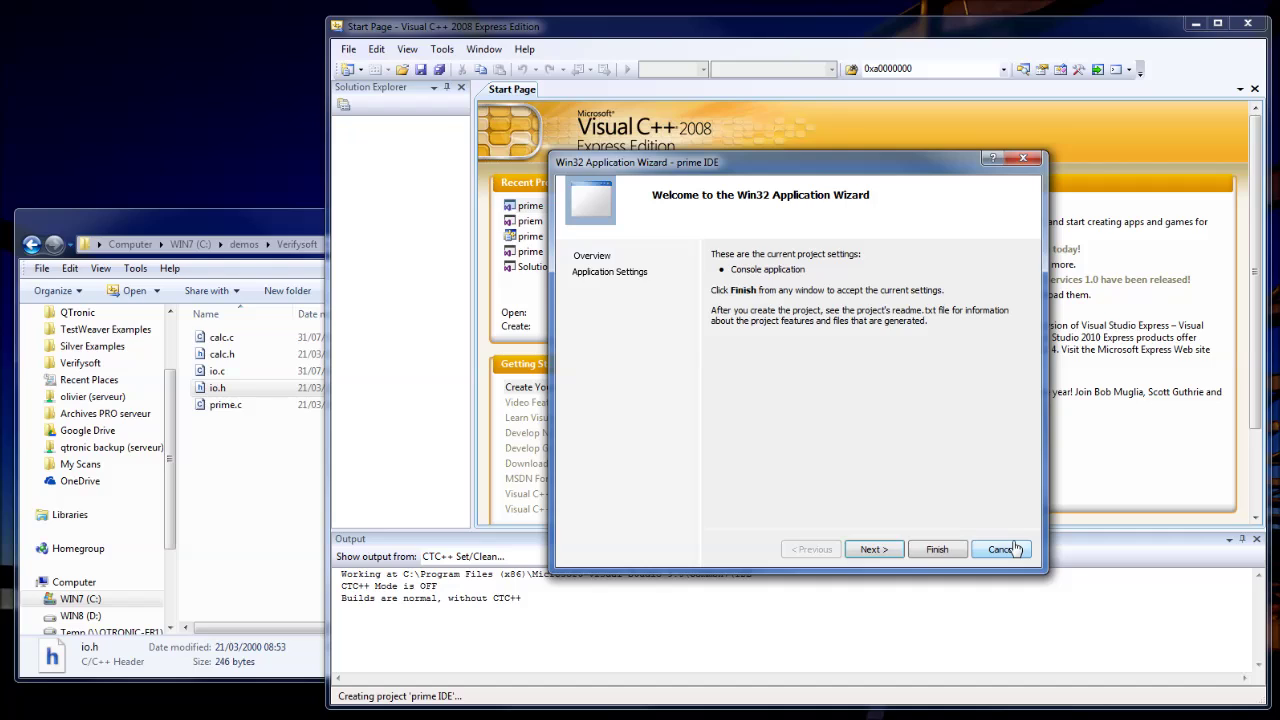
- Disable the precompiled header in the wizard's application settings and finish creating the project
left_click(873, 549)
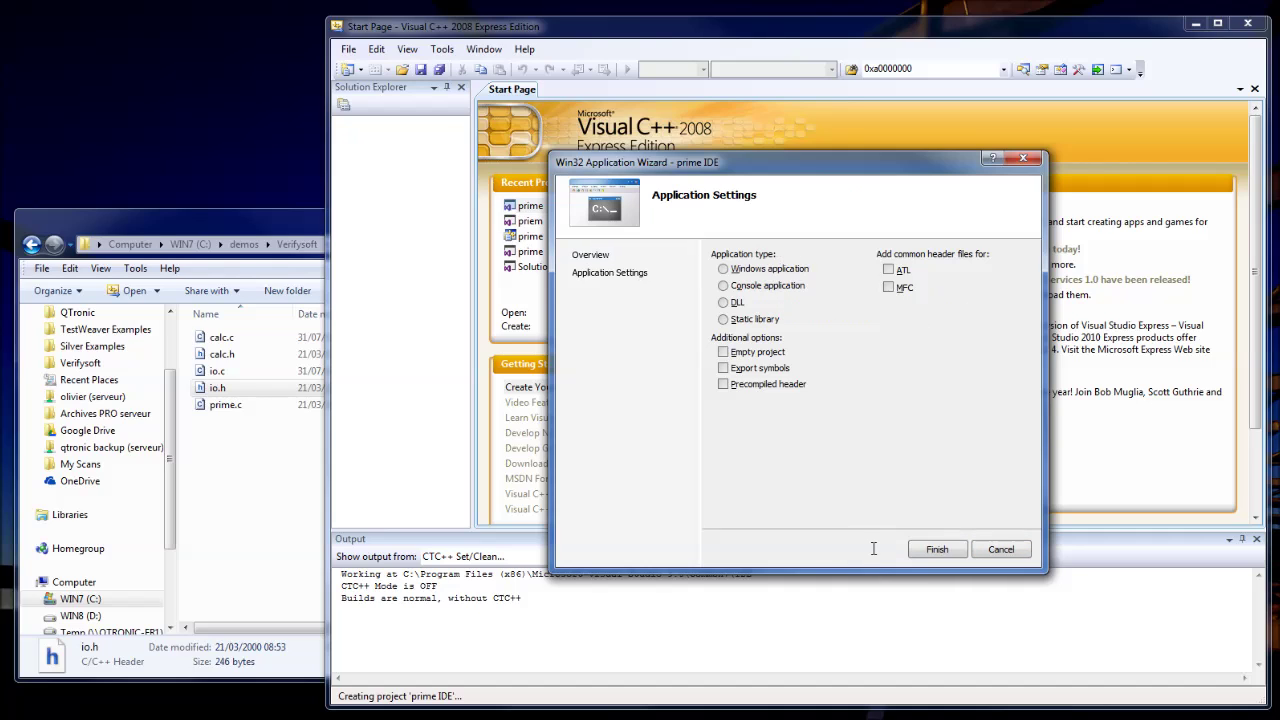
left_click(723, 386)
left_click(920, 552)
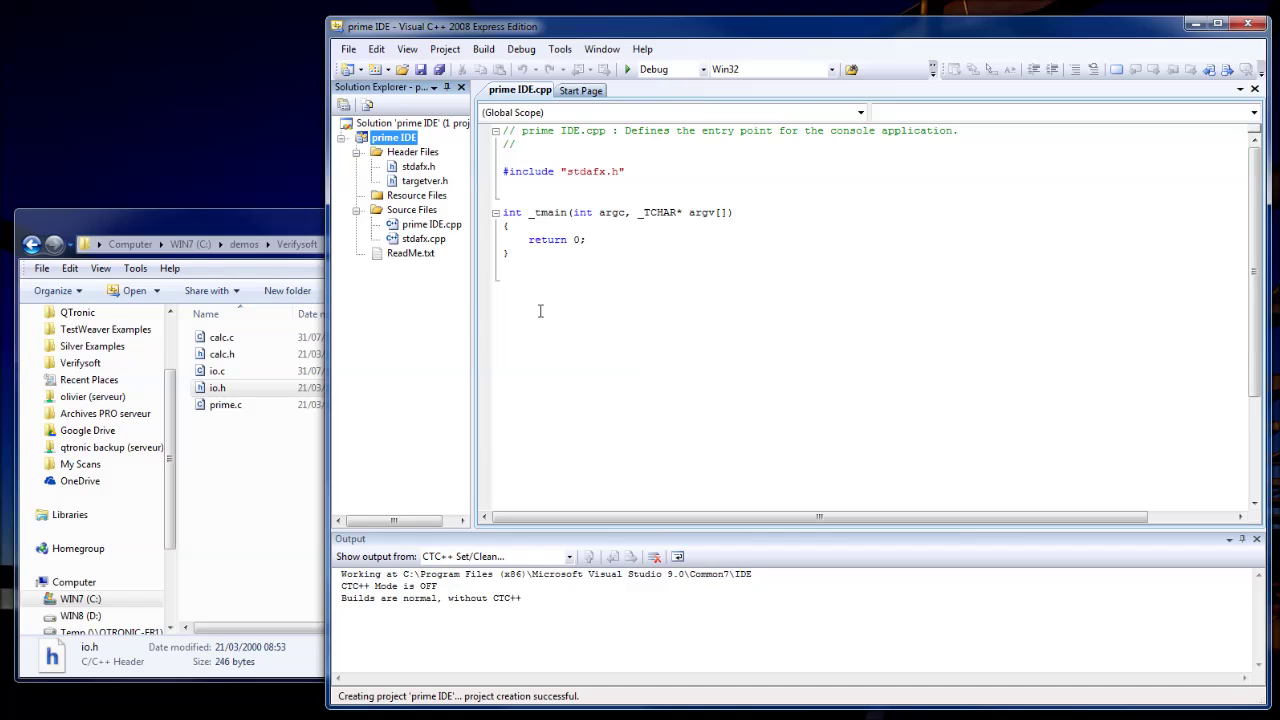
- Remove stdafx.h, targetver.h, prime IDE.cpp and stdafx.cpp from the project without permanently deleting them
left_click(416, 167)
left_click(420, 182, "shift")
left_click(431, 226, "ctrl")
left_click(428, 240, "ctrl")
key("Delete")
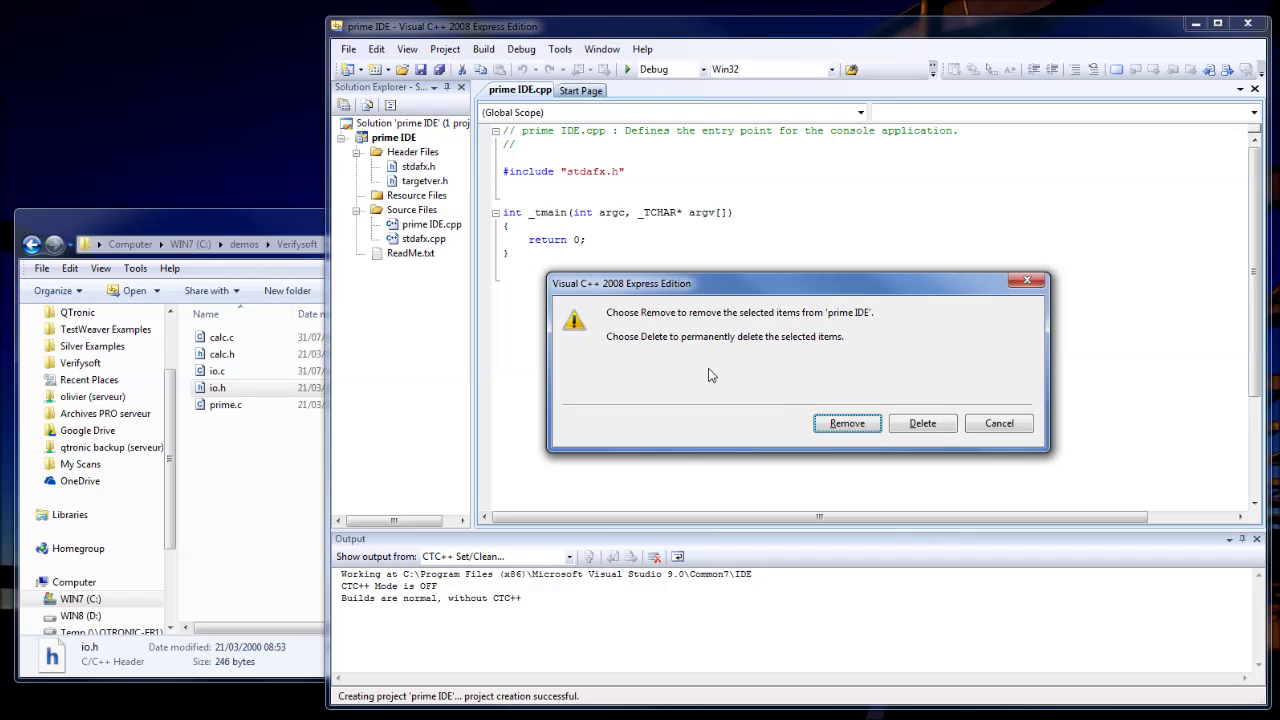
left_click(832, 424)
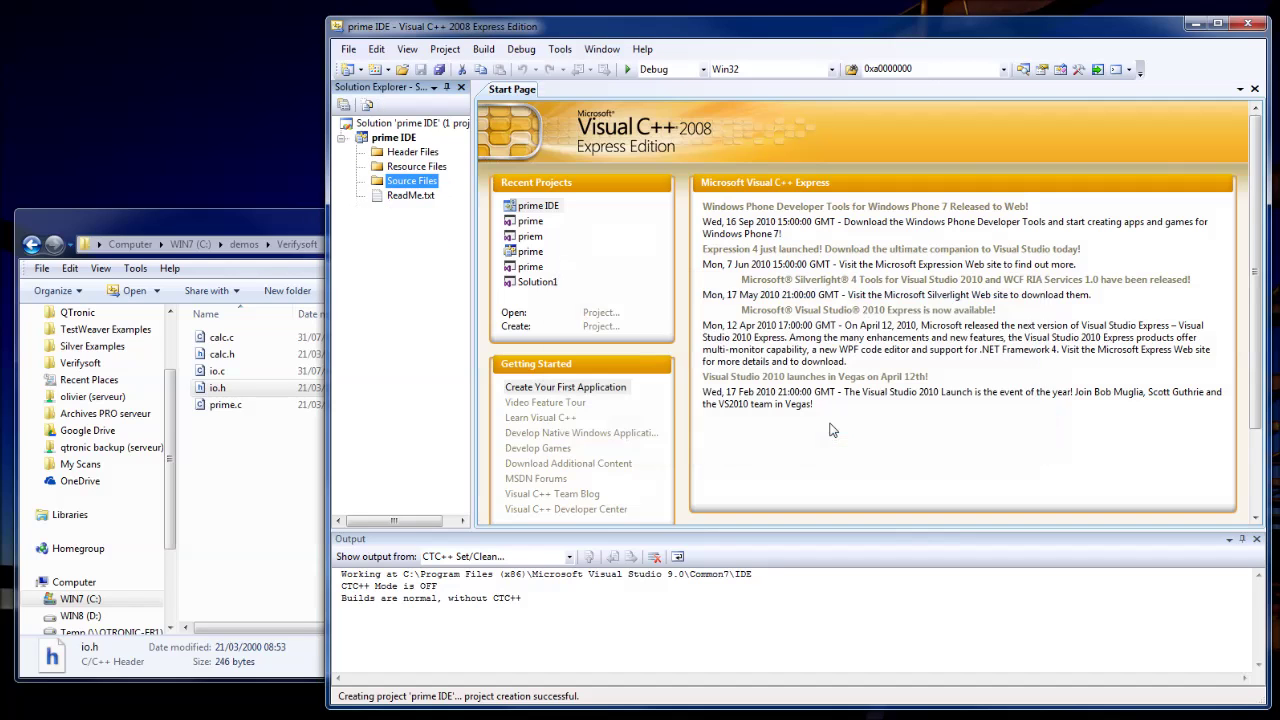
- Add calc.c, calc.h, io.c, io.h and prime.c from the prime sources folder to the prime IDE project
left_click(222, 355)
left_click(232, 404)
left_click(222, 337, "shift")
left_click_drag(222, 337, 400, 145)
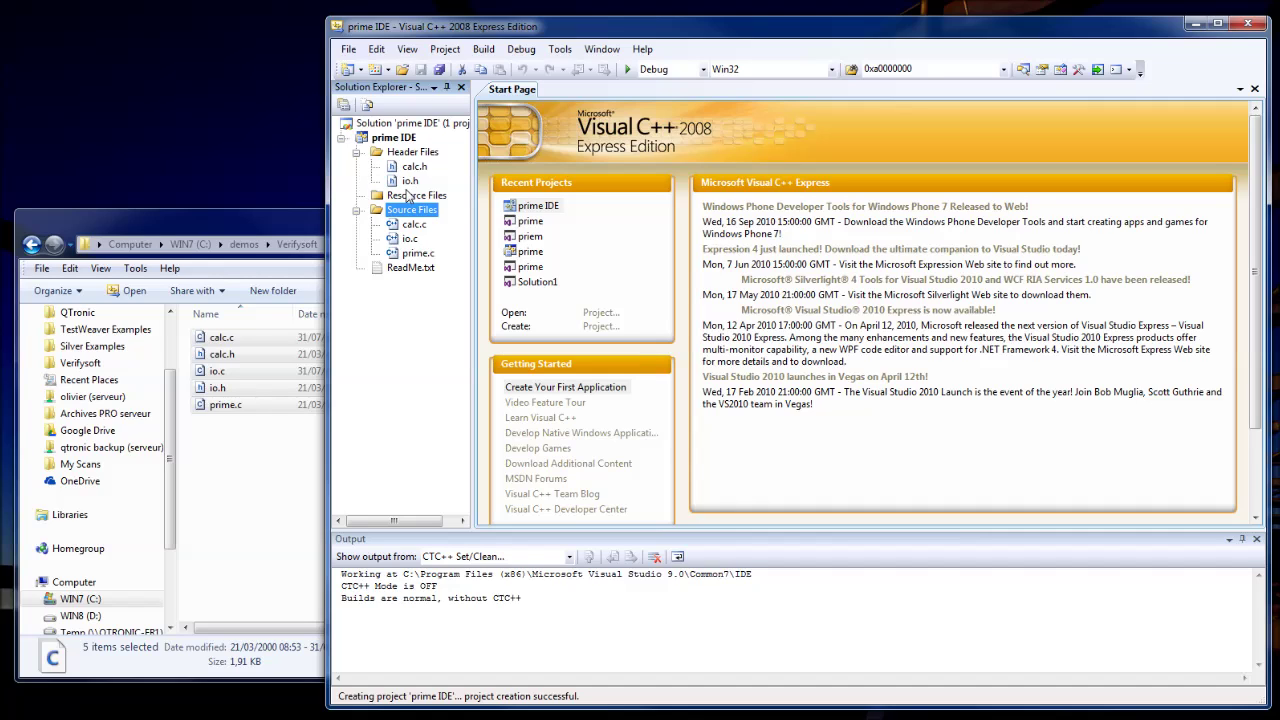
- Build and run the program in debug mode, test the numbers 5 and 7, and stop it with 0
key("F5")
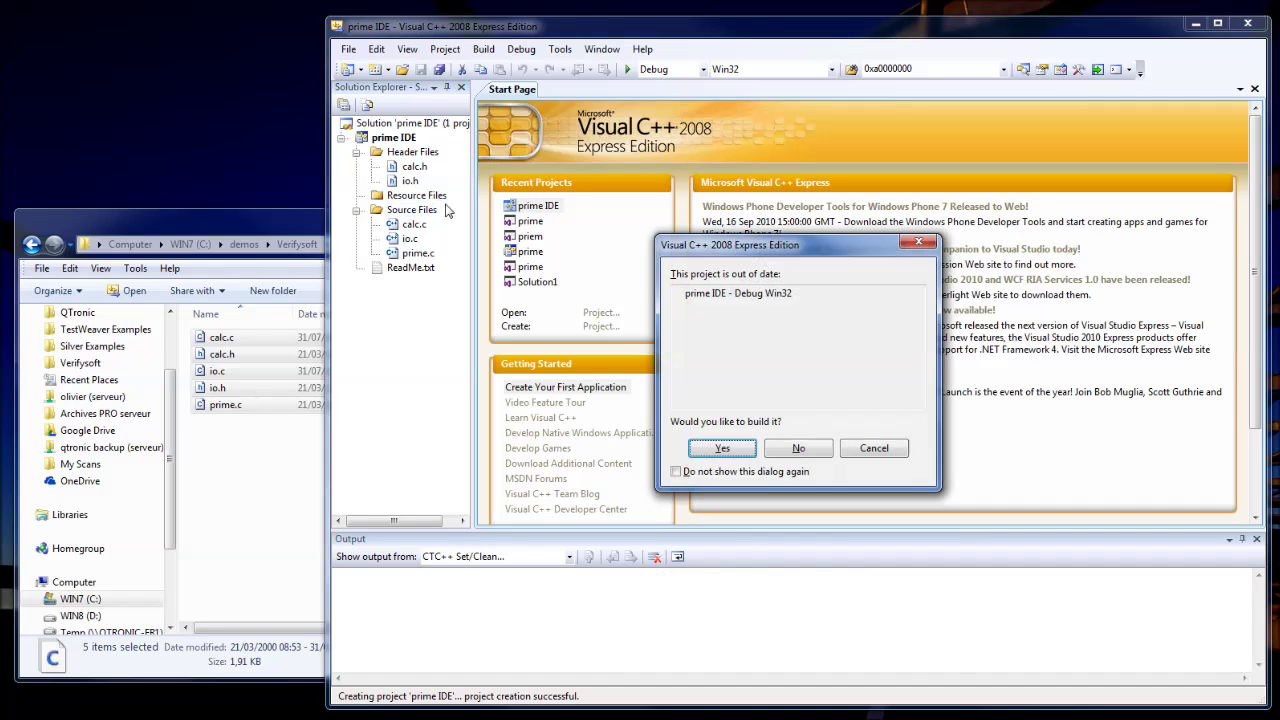
left_click(705, 449)
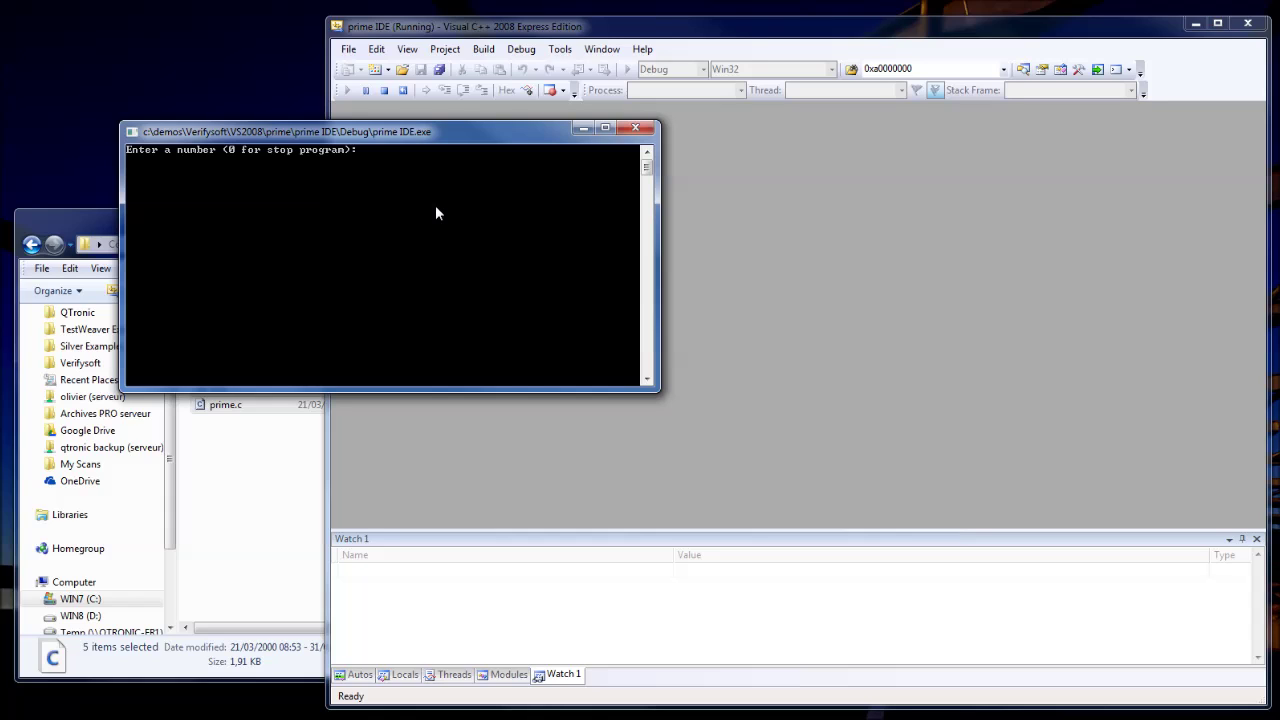
type("5")
key("Return")
type("7")
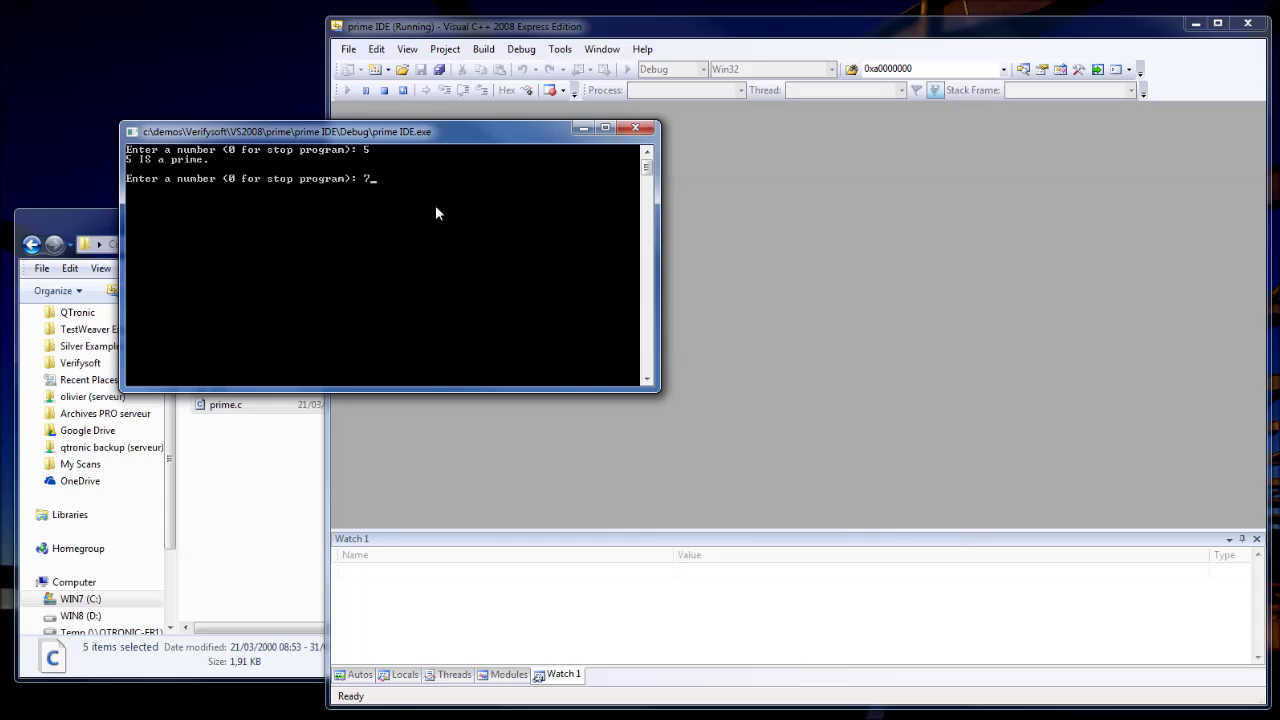
key("Return")
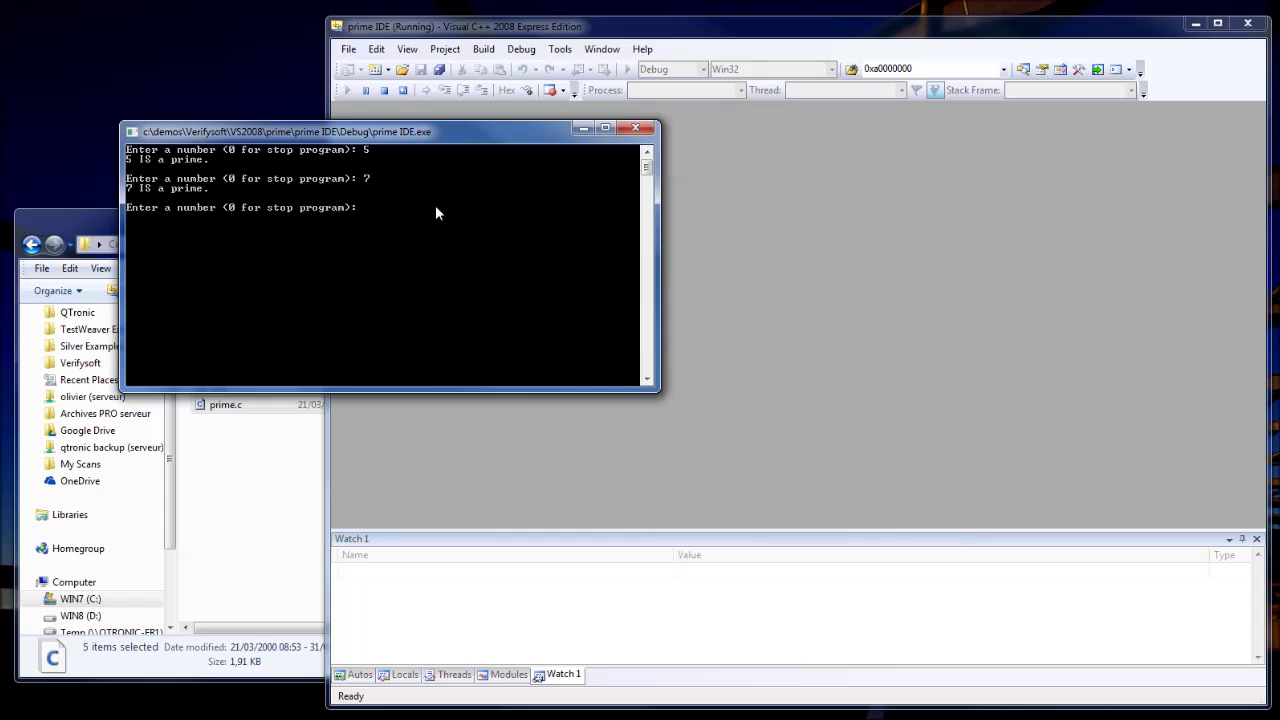
type("0")
key("Return")
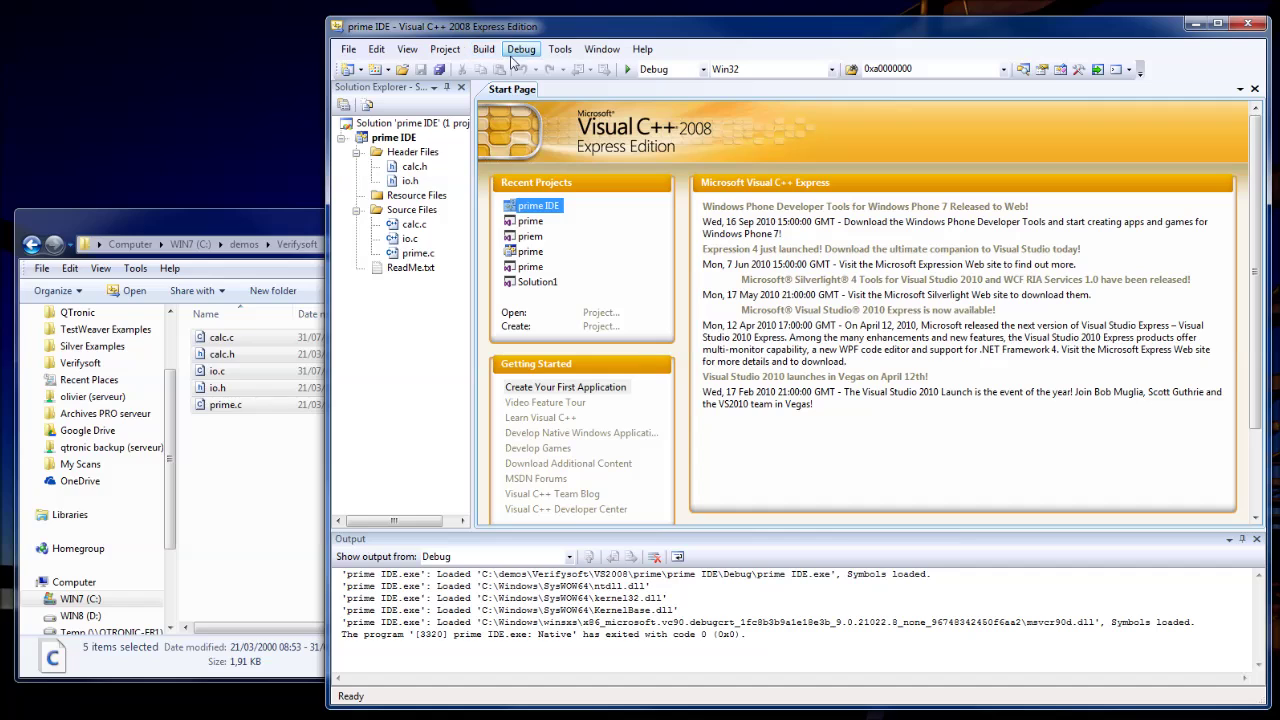
- Set the CTC++ mode to ON with multicondition coverage instrumentation
left_click(560, 49)
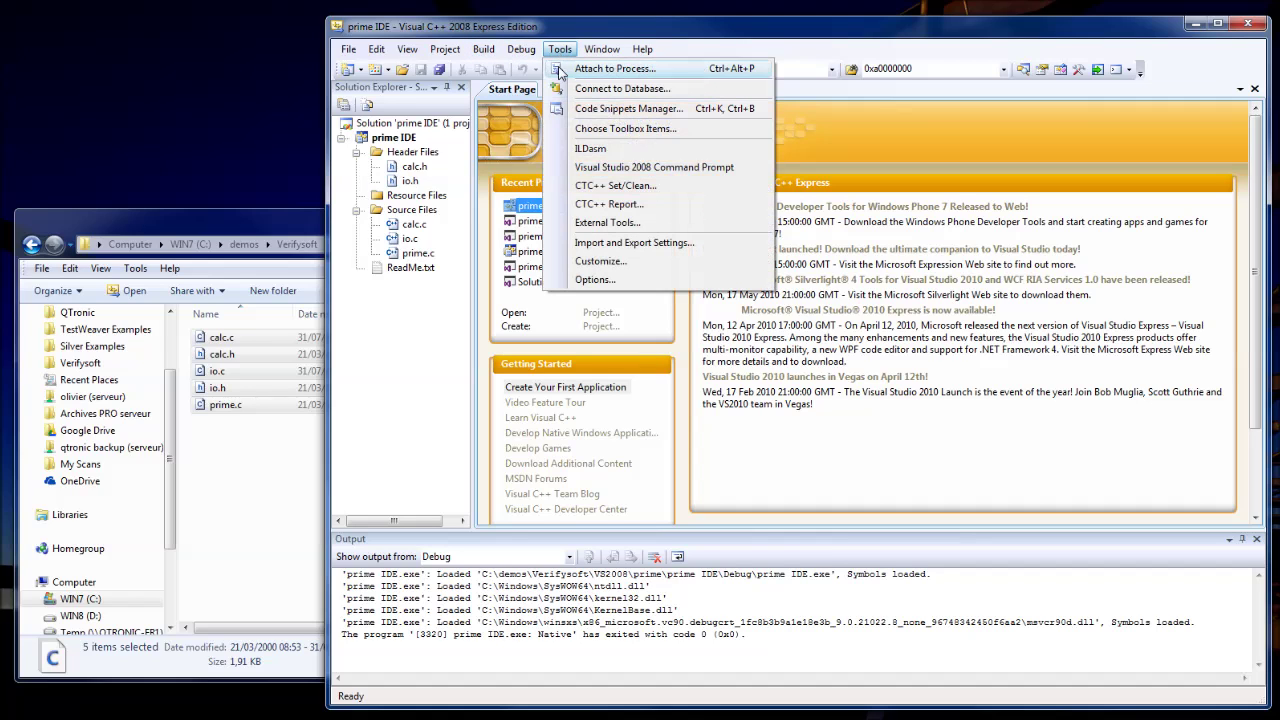
left_click(602, 185)
left_click(686, 263)
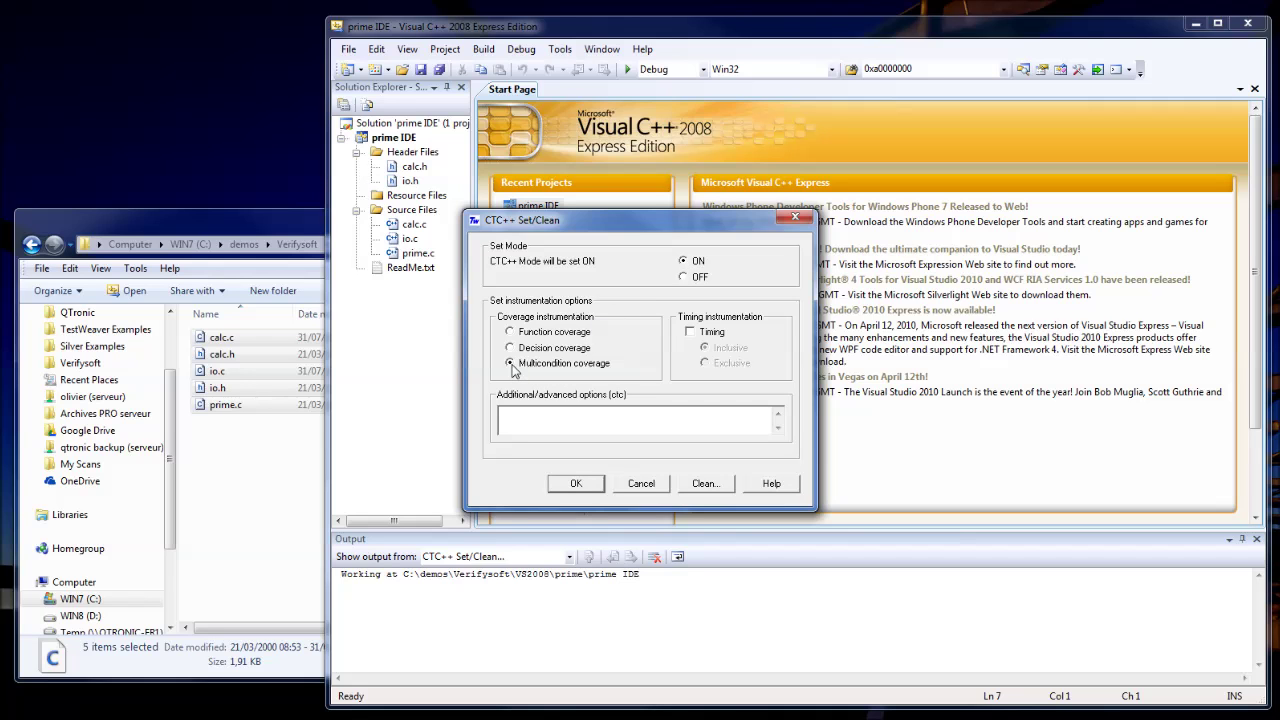
left_click(577, 484)
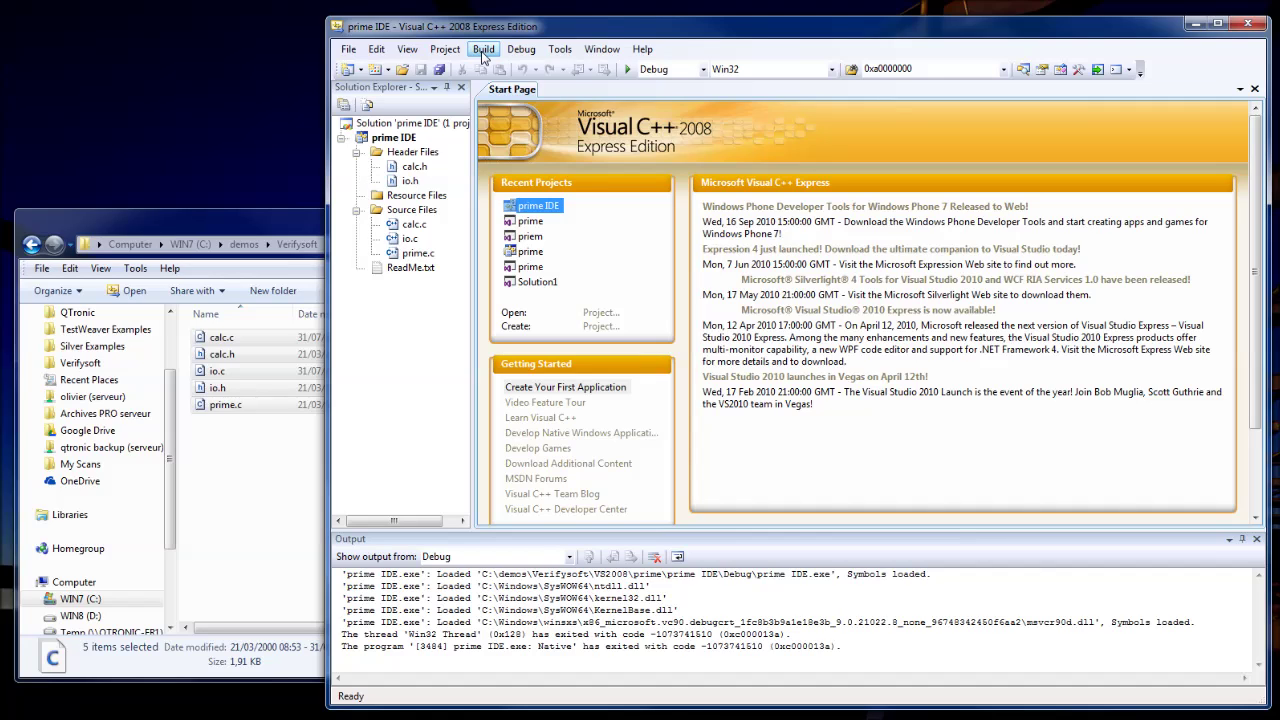
- Clean the prime IDE solution to delete its intermediate and output files
left_click(483, 50)
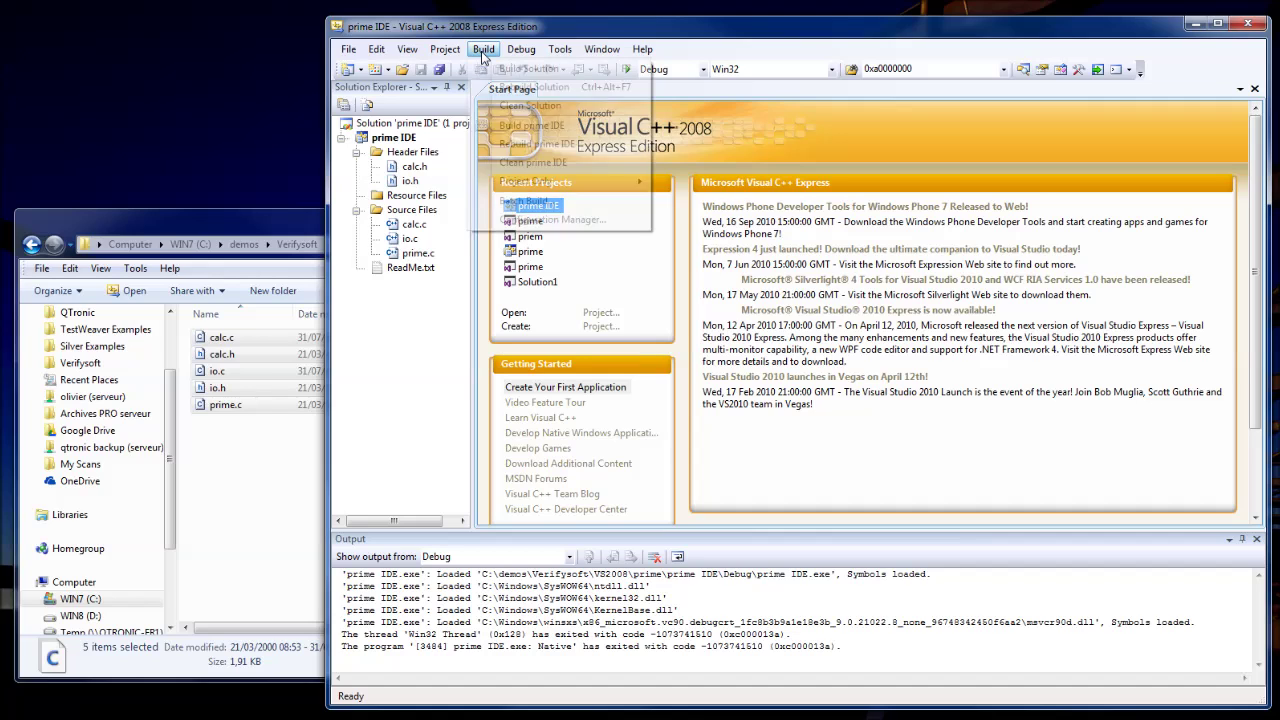
left_click(530, 84)
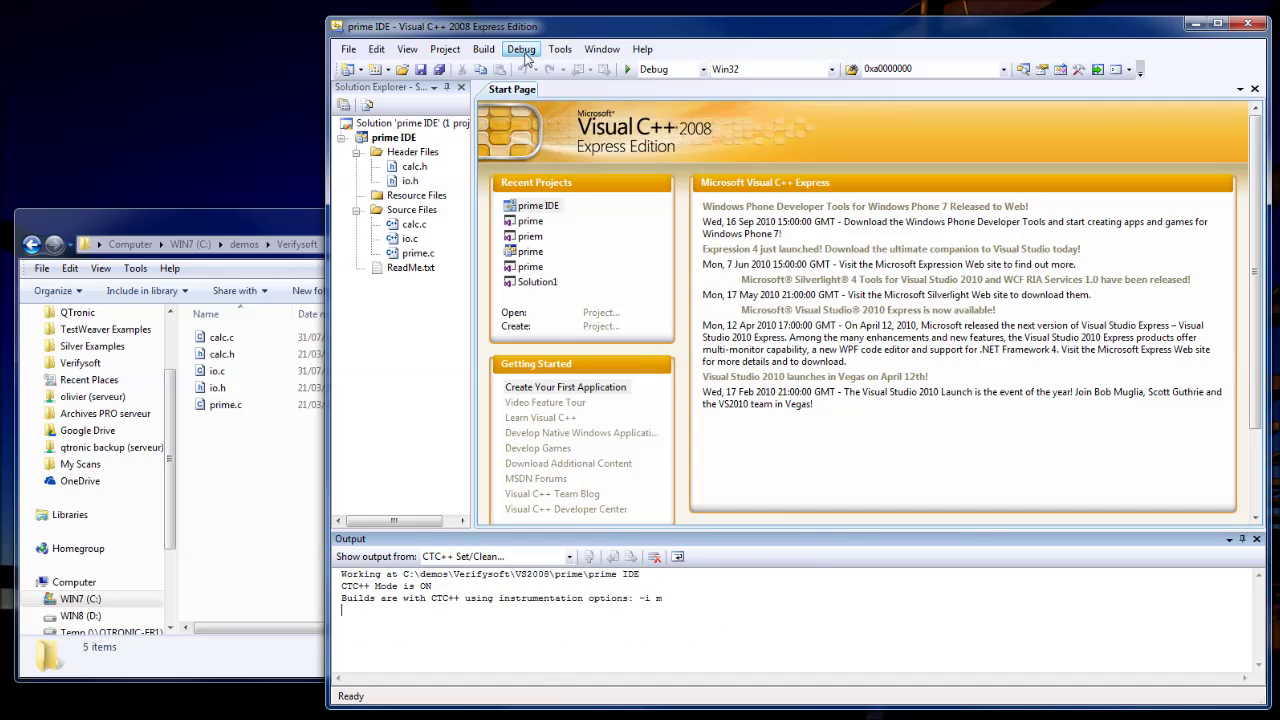
left_click(479, 52)
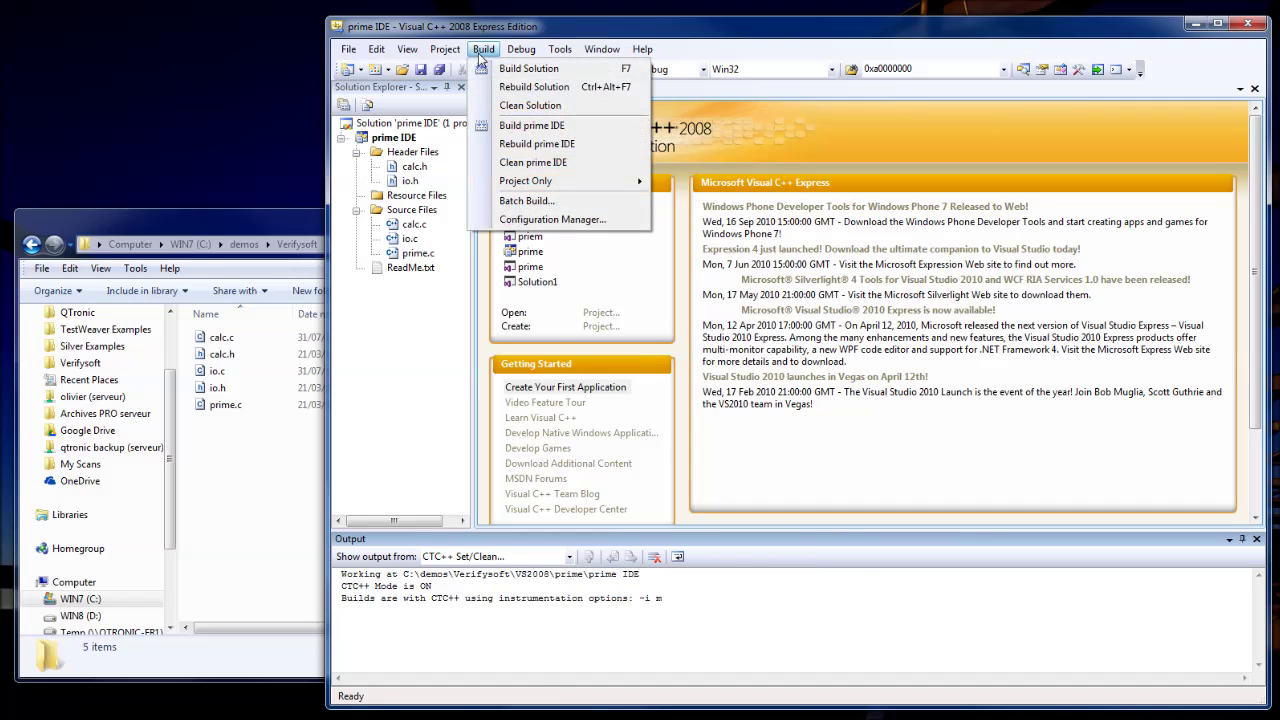
left_click(507, 106)
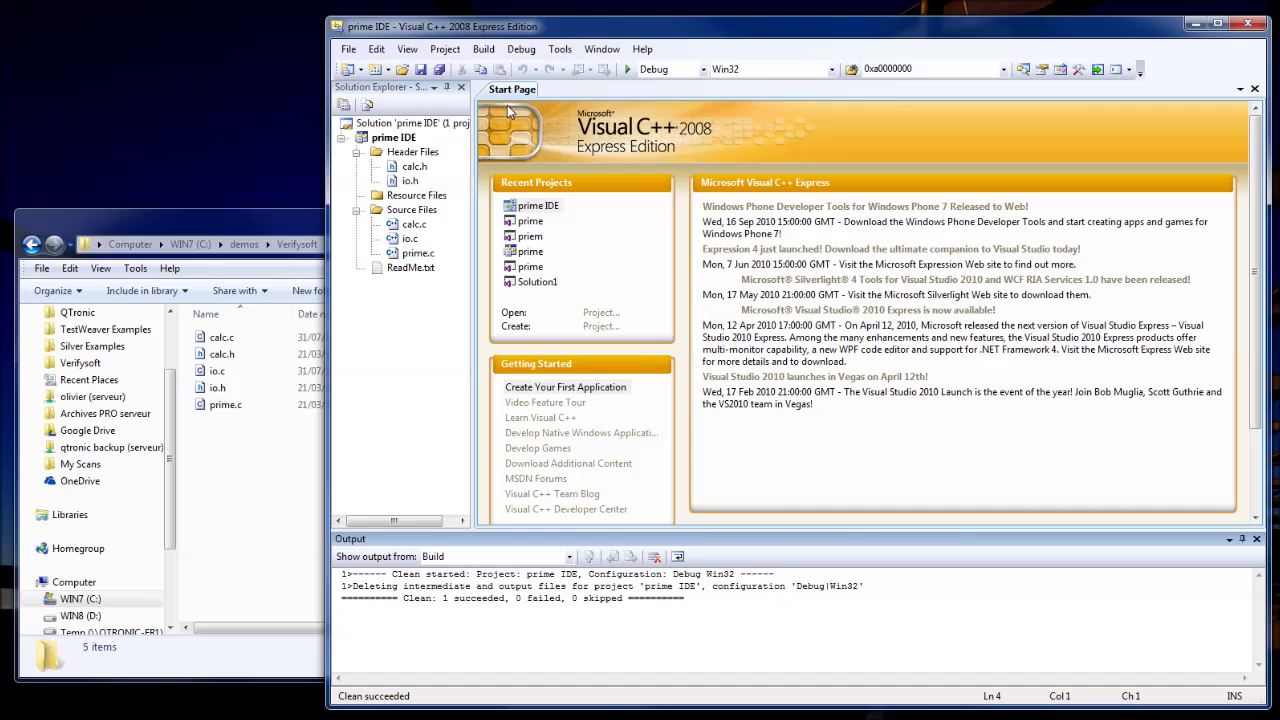
- Build and run the instrumented program, test 1, 23, 666, 1004, 32, 378, 223 and 3, and stop it with 0
key("F5")
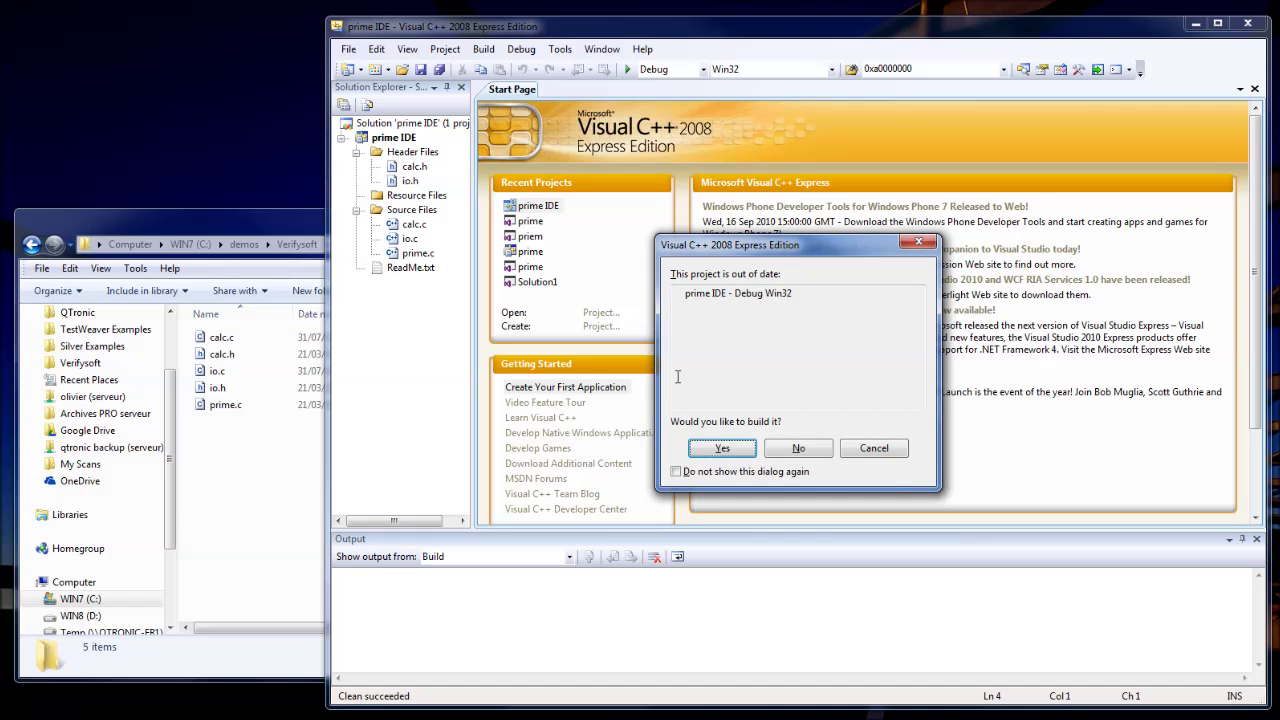
left_click(721, 449)
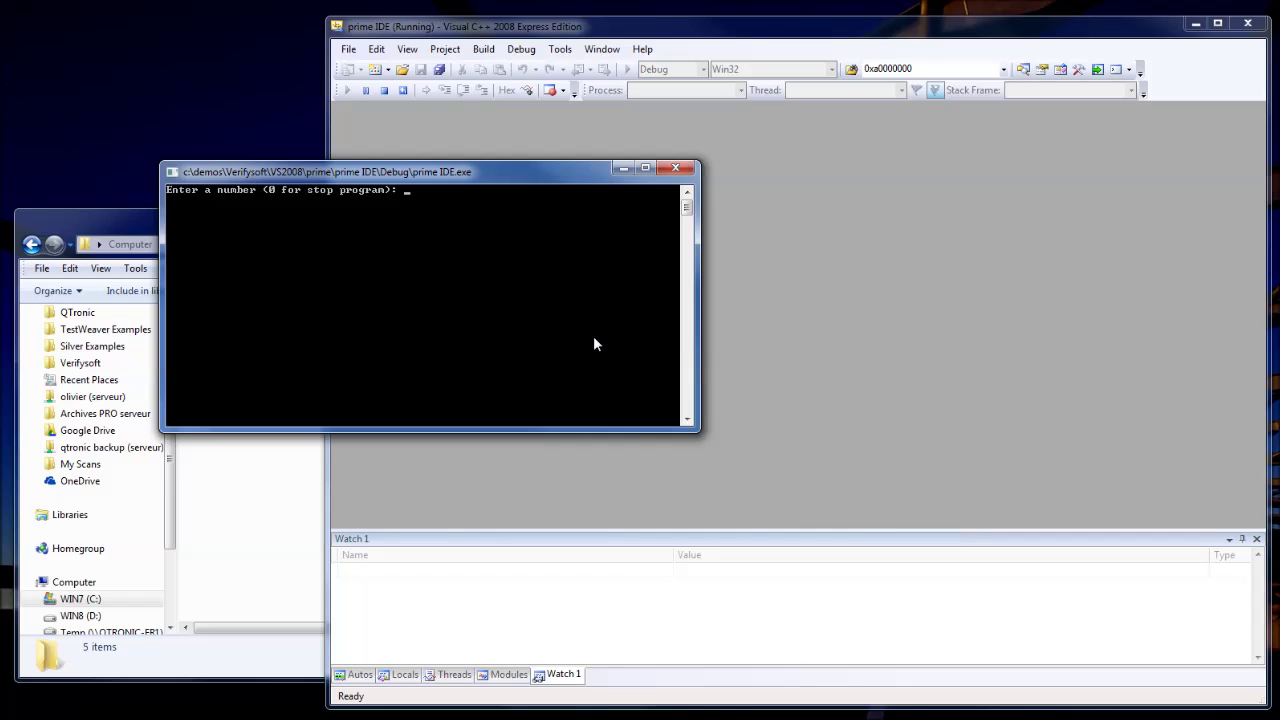
key("Return")
type("23")
key("Return")
type("666")
key("Return")
type("1")
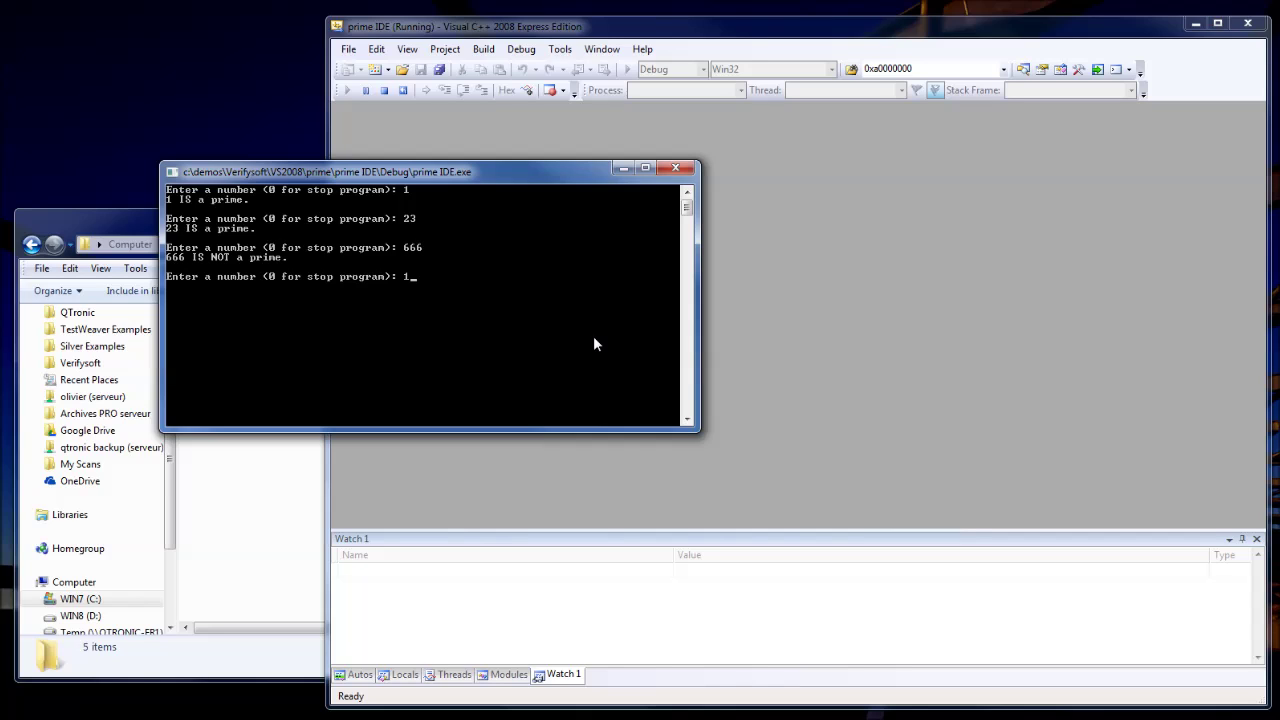
type("004")
key("Return")
type("32")
key("Return")
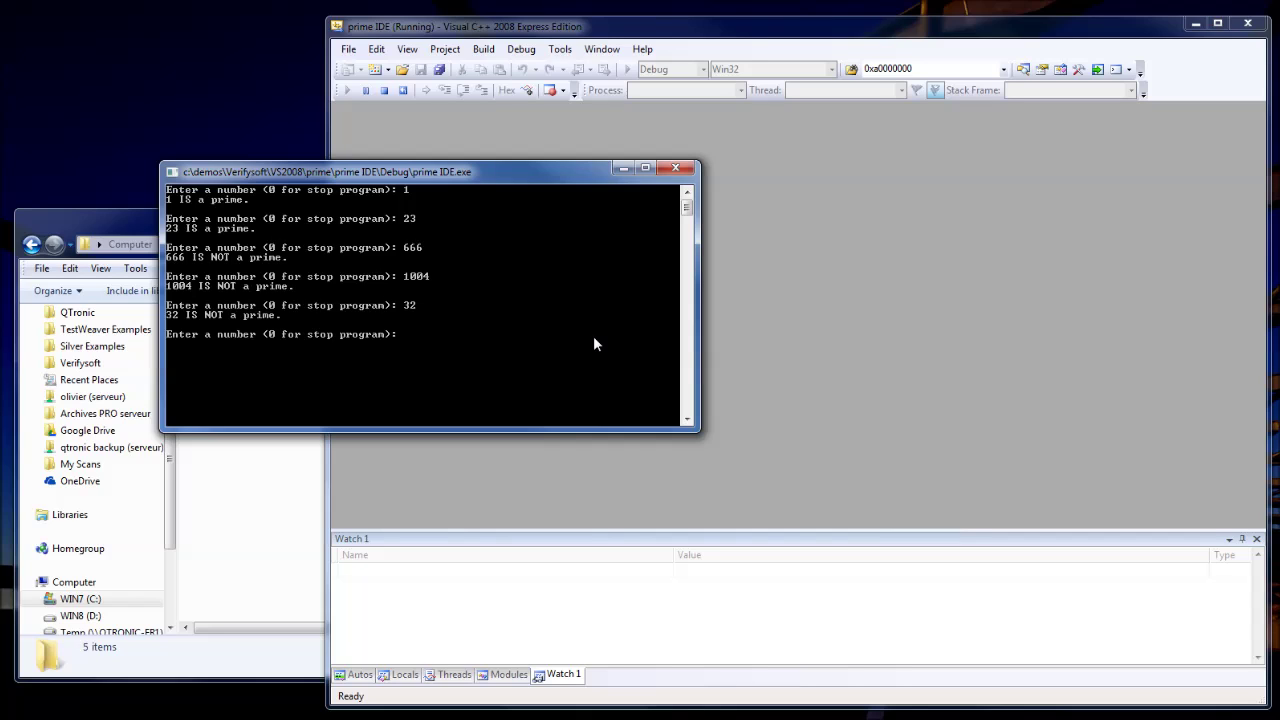
type("378")
key("Return")
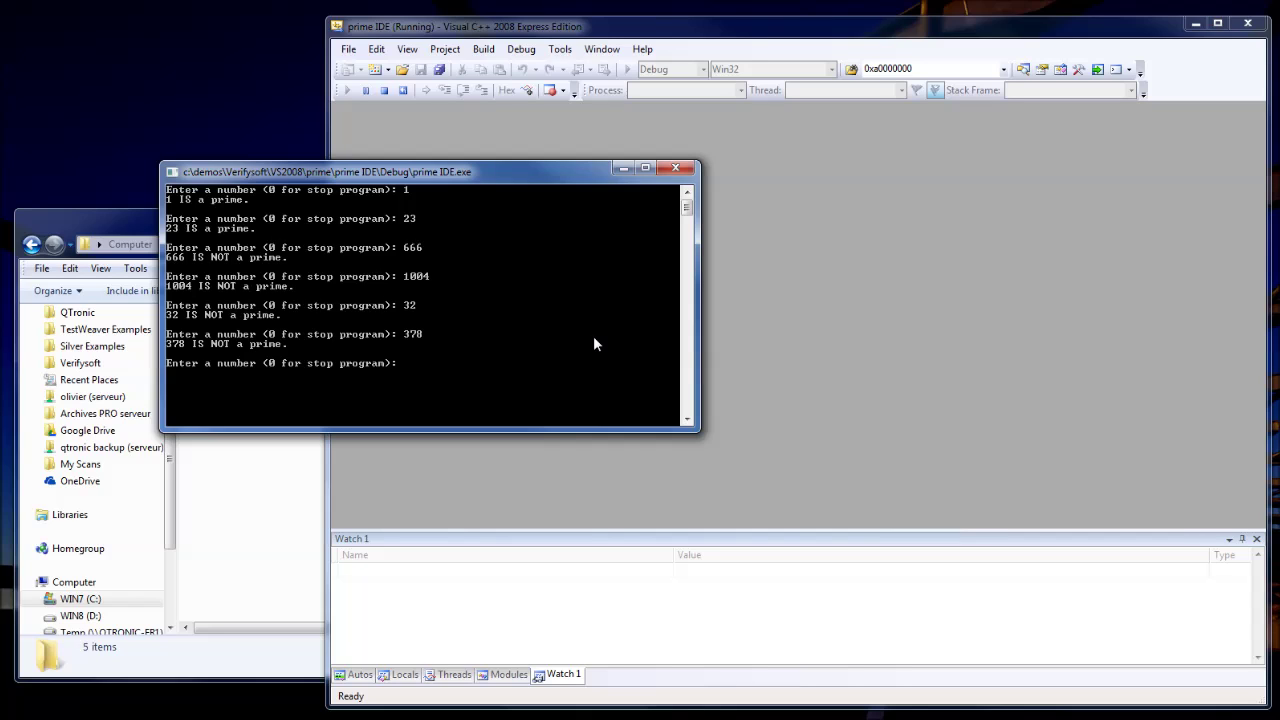
type("223")
key("Return")
type("3")
key("Return")
type("0")
key("Return")
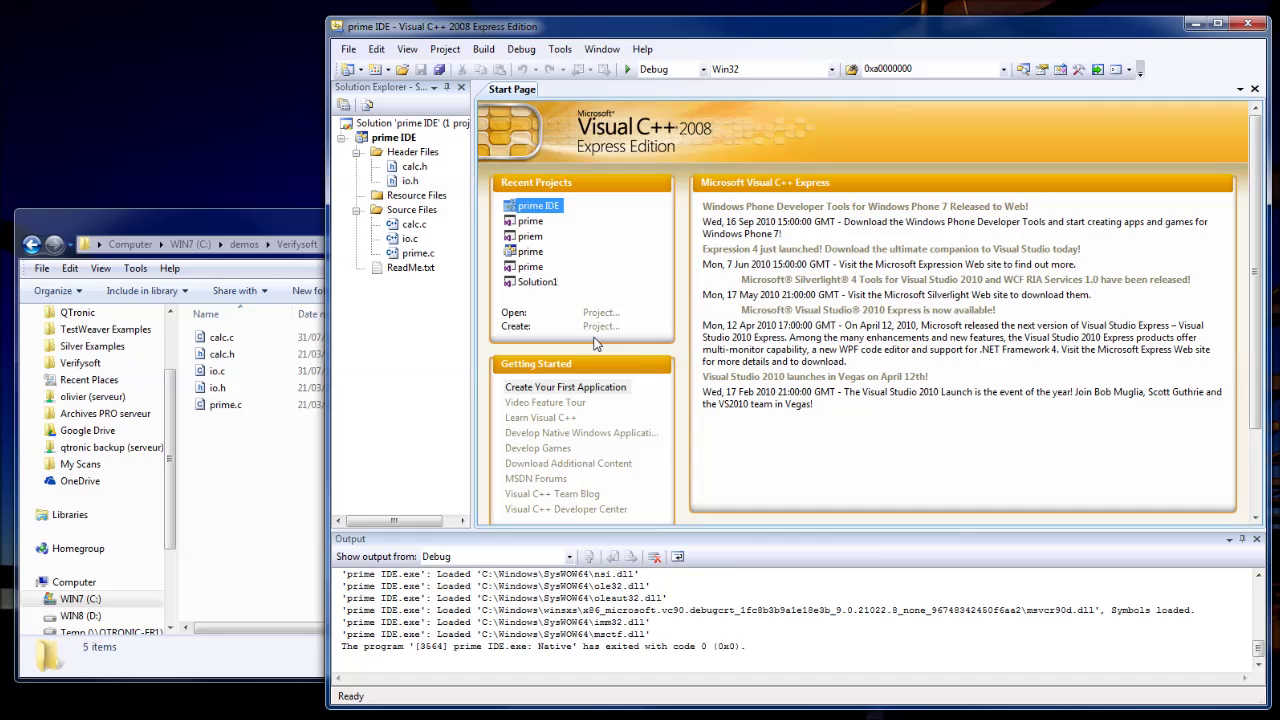
- Generate a CTC++ HTML report with the as-instrumented coverage view, a 75% threshold and the default HTML browser as viewer
left_click(557, 52)
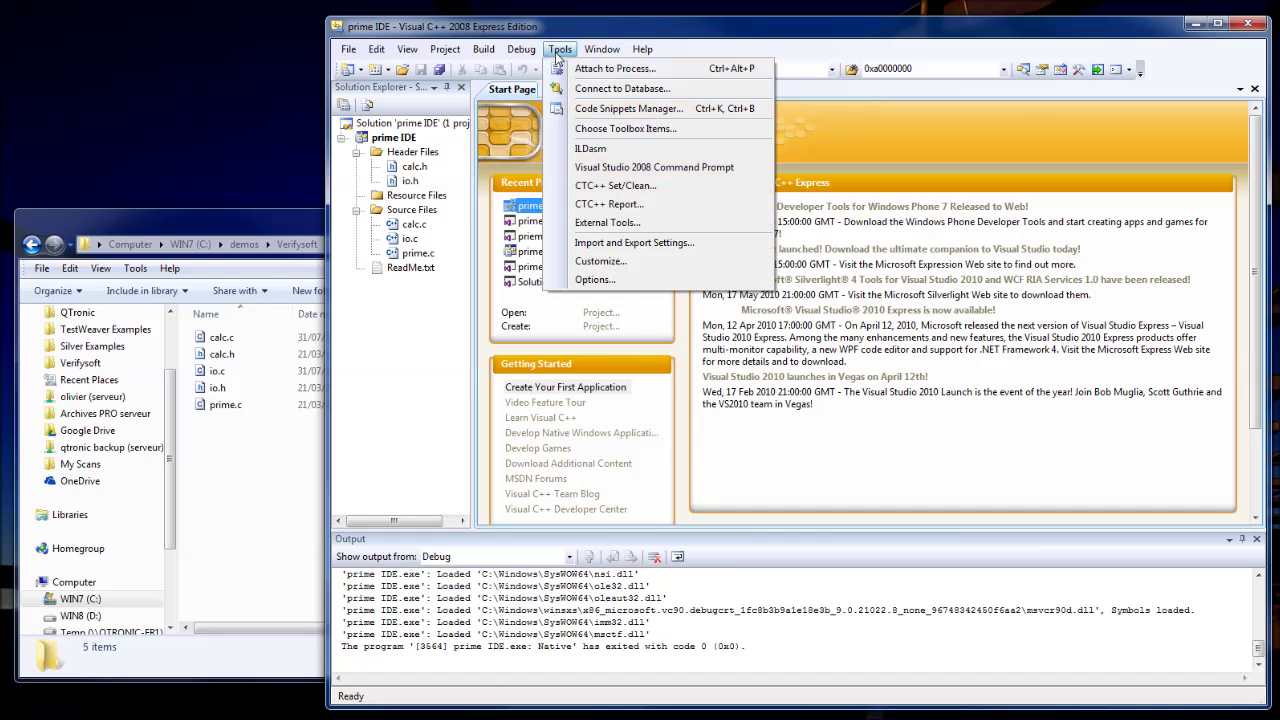
left_click(609, 204)
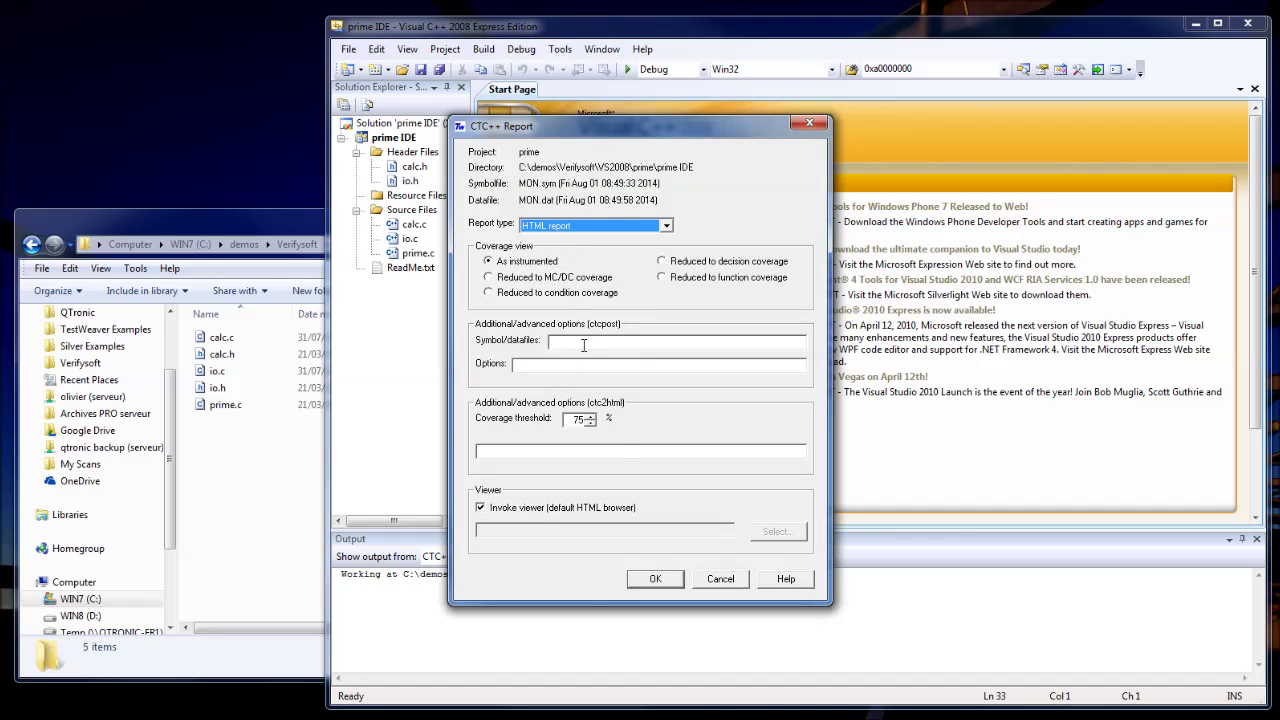
left_click(652, 578)
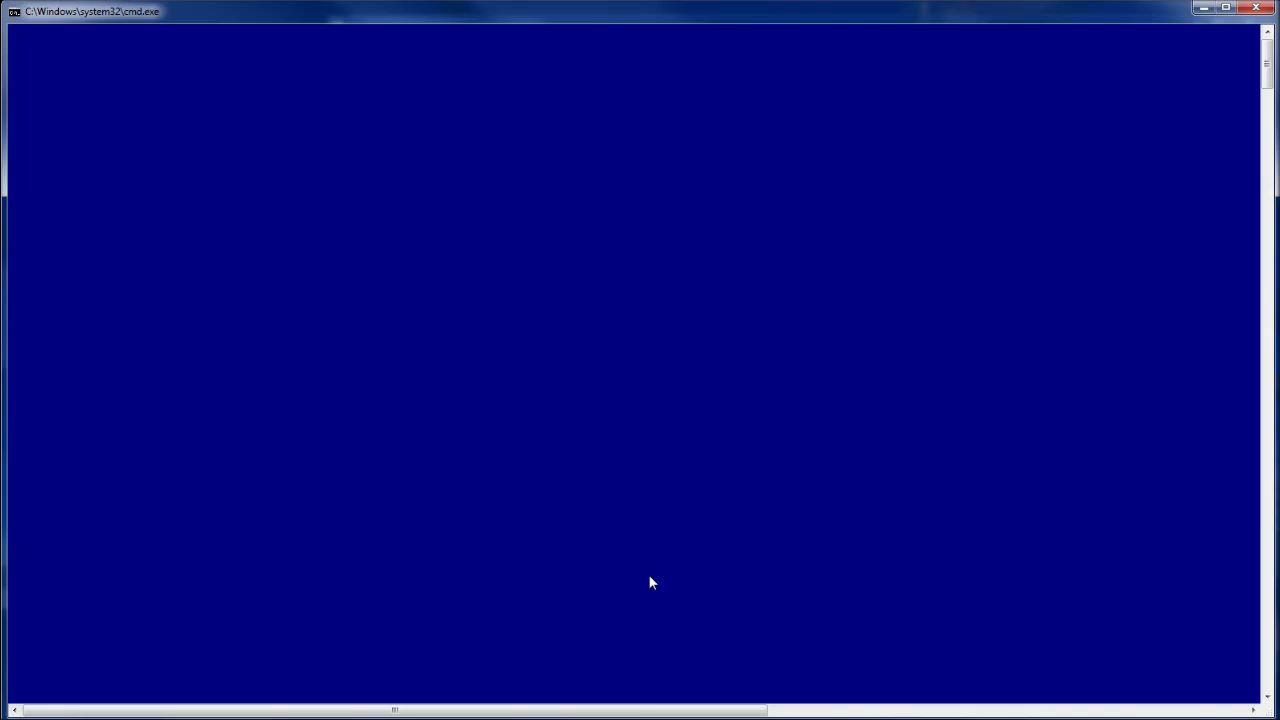